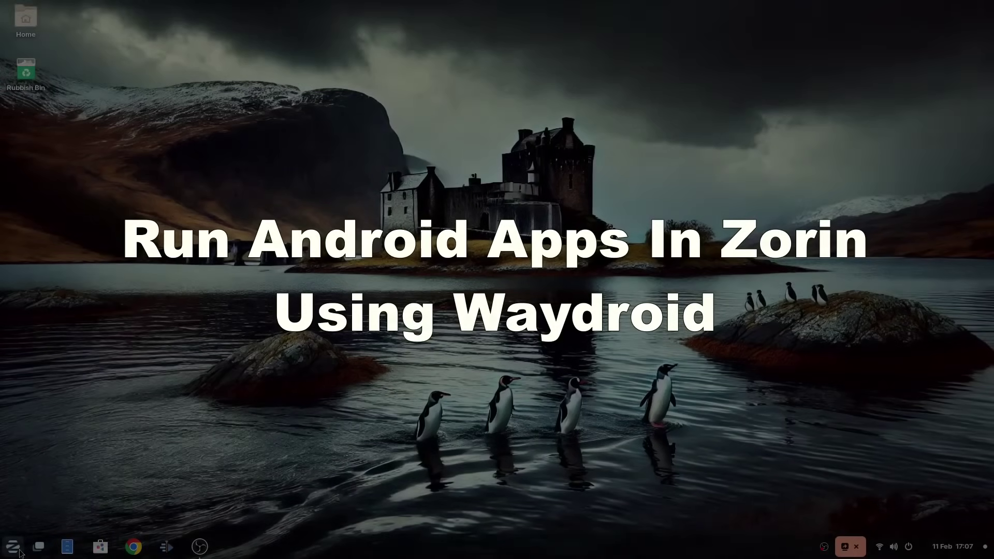
# Find Terminal by searching 'term' in the Zorin menu, open it, and move it to the centre.
pyautogui.write('term')
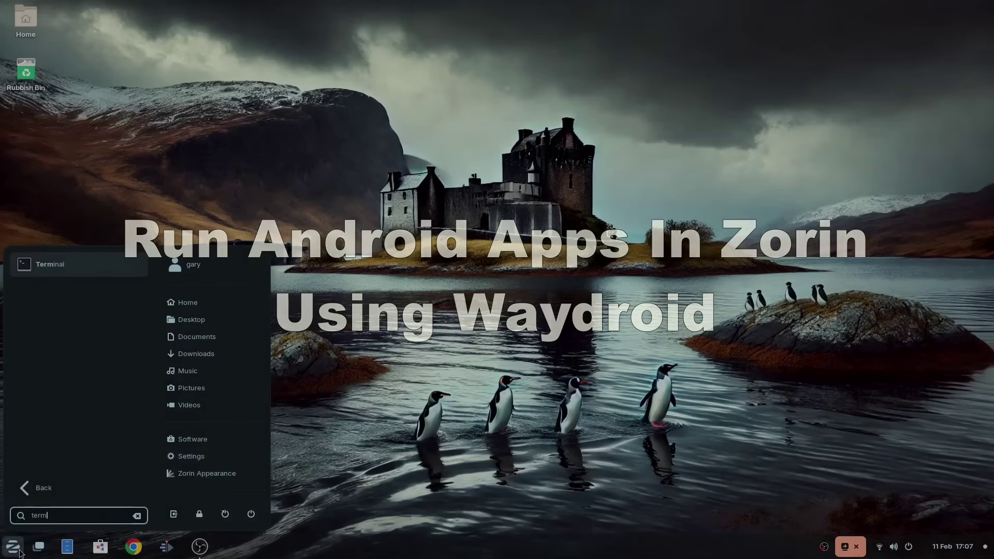
pyautogui.click(78, 274)
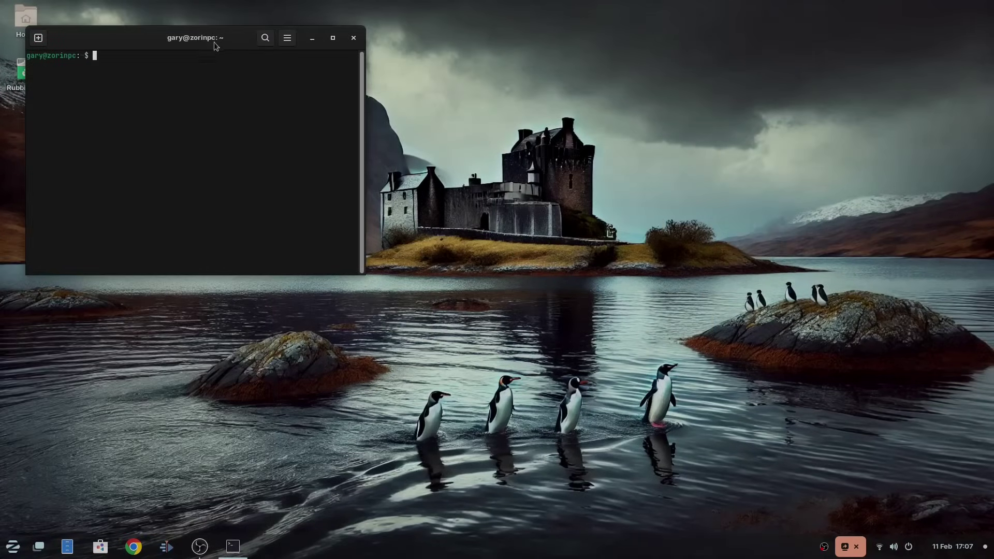
pyautogui.moveTo(212, 42); pyautogui.dragTo(464, 104)
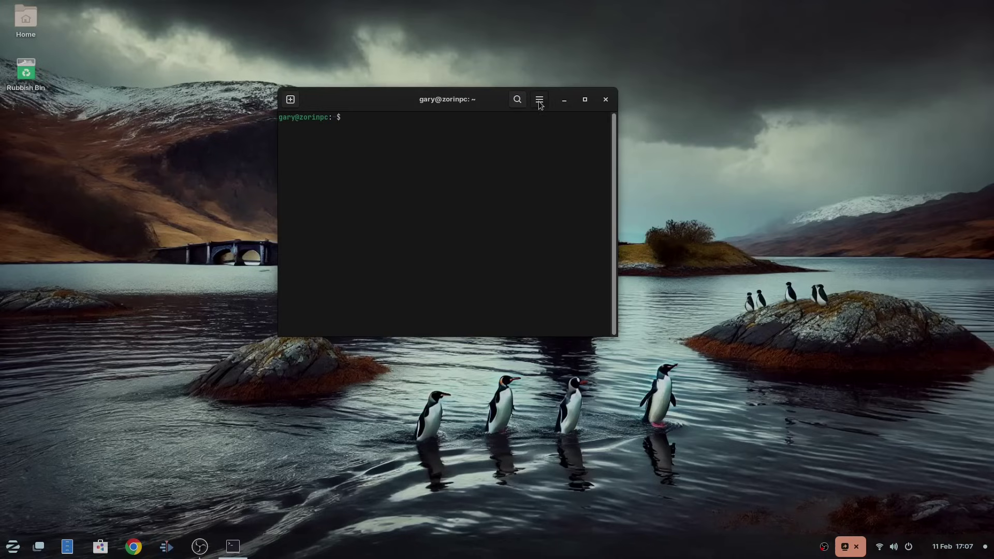
# Zoom the terminal text in twice and shift the window slightly left.
pyautogui.click(539, 101)
pyautogui.click(572, 134)
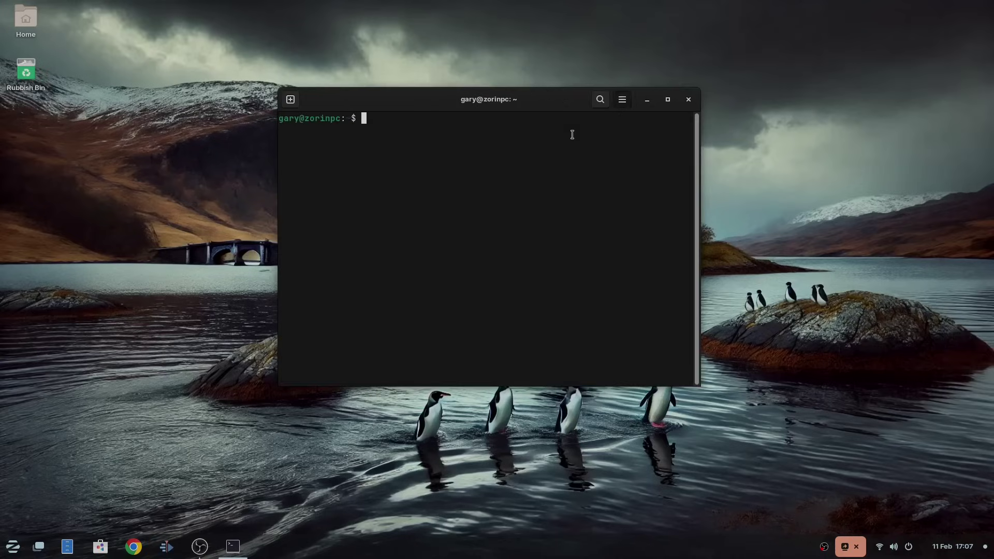
pyautogui.click(619, 104)
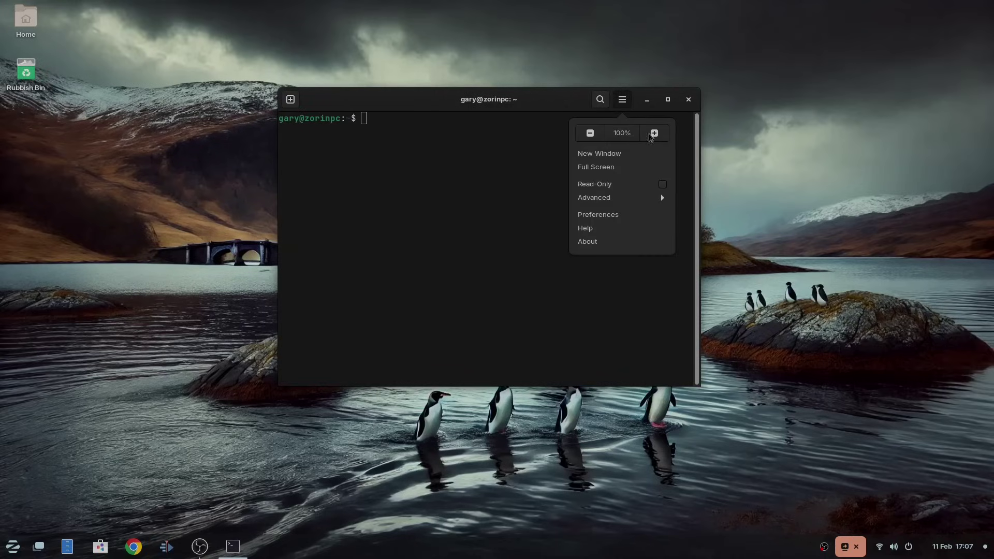
pyautogui.click(654, 134)
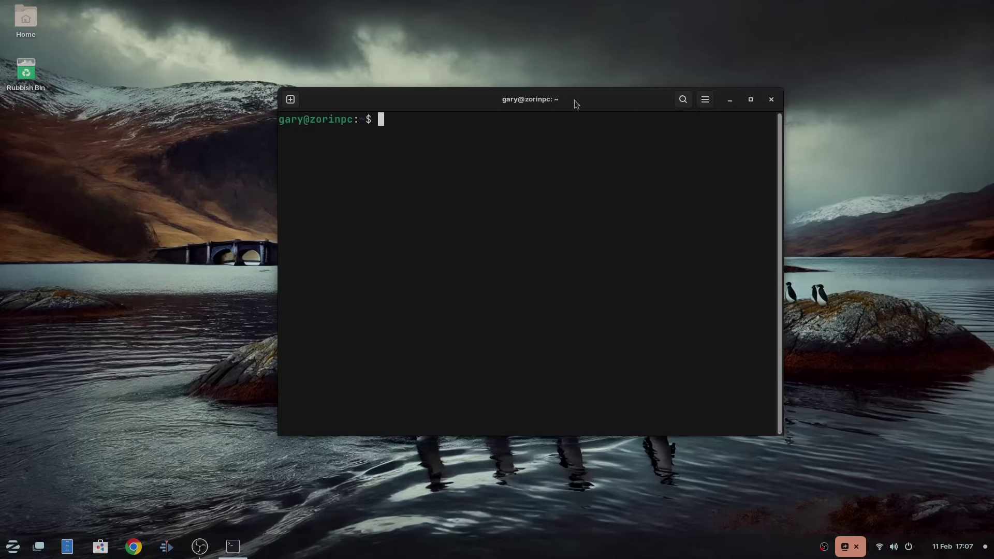
pyautogui.moveTo(594, 101); pyautogui.dragTo(471, 95)
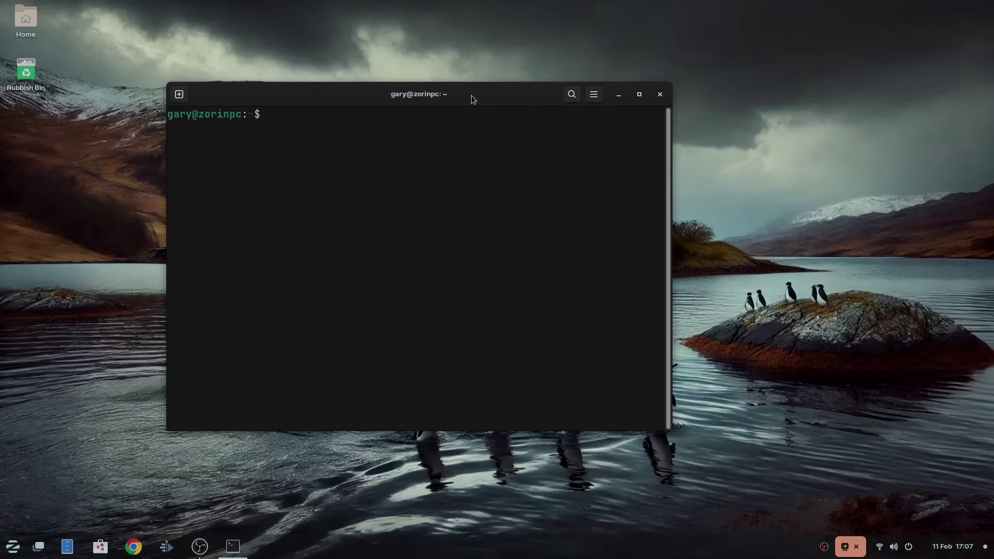
# Refresh the package lists with sudo apt update, entering the administrator password.
pyautogui.write('sudo apt update')
pyautogui.press('Return')
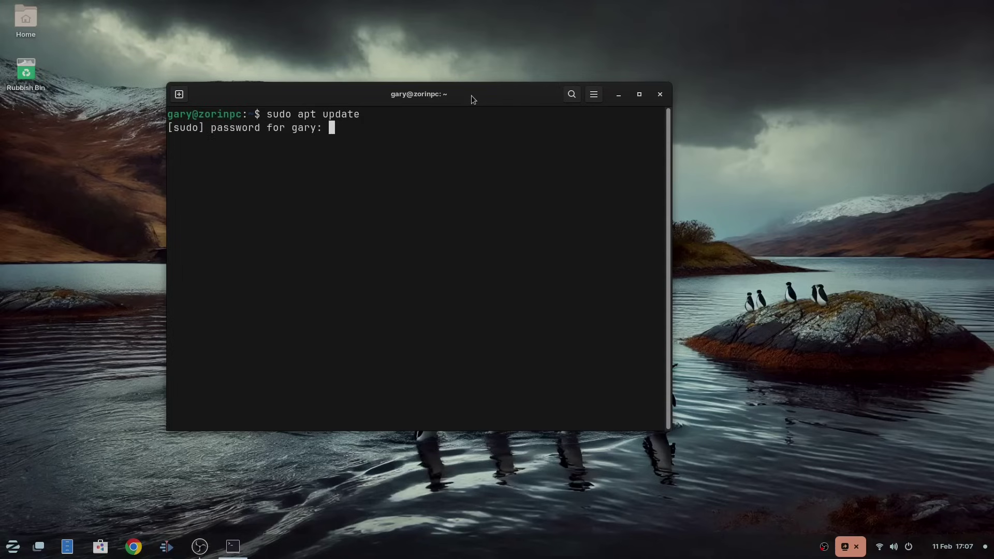
pyautogui.write('**********')
pyautogui.press('Return')
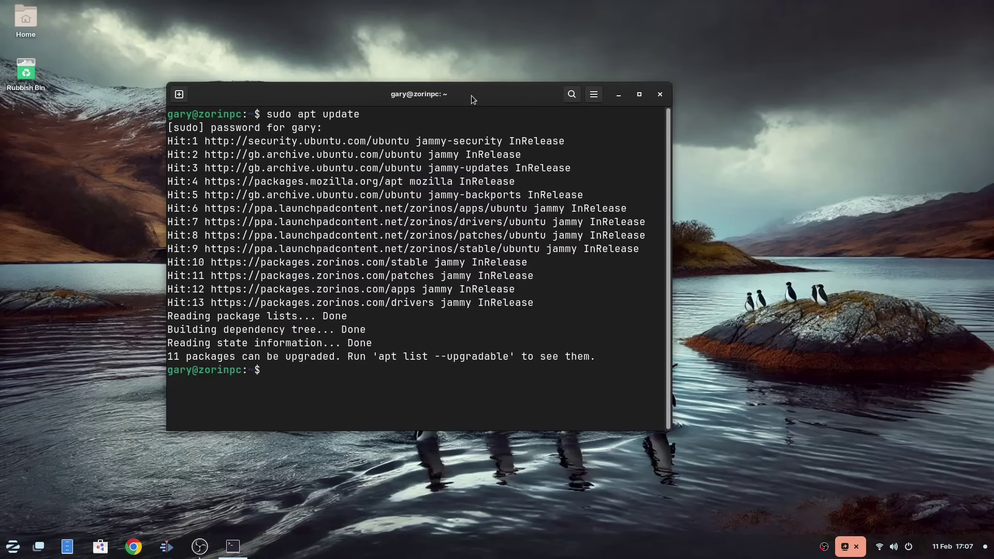
# Upgrade the system with sudo apt upgrade, confirming with y.
pyautogui.write('sudo apt upgrade')
pyautogui.press('Return')
pyautogui.write('y')
pyautogui.press('Return')
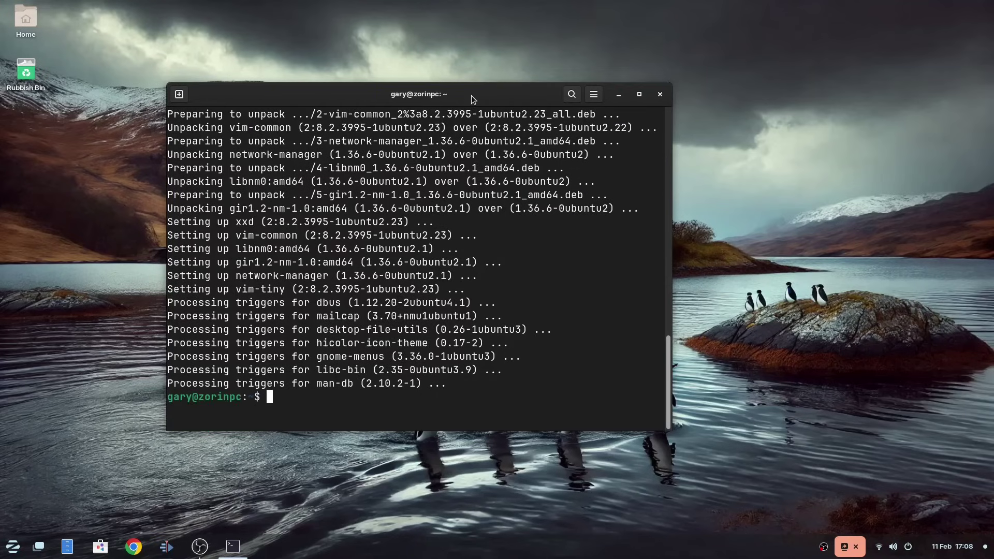
# Install lxc, curl and ca-certificates with apt, confirming with y.
pyautogui.write('sudo apt install lxc curl ca-certificates')
pyautogui.press('Return')
pyautogui.write('y')
pyautogui.press('Return')
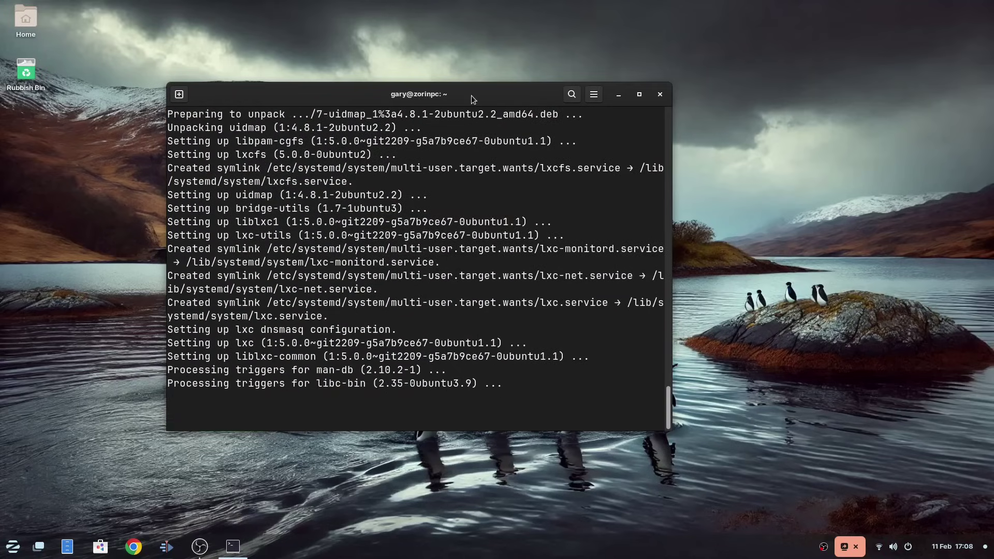
pyautogui.write('clear')
pyautogui.press('Return')
pyautogui.write('curl ')
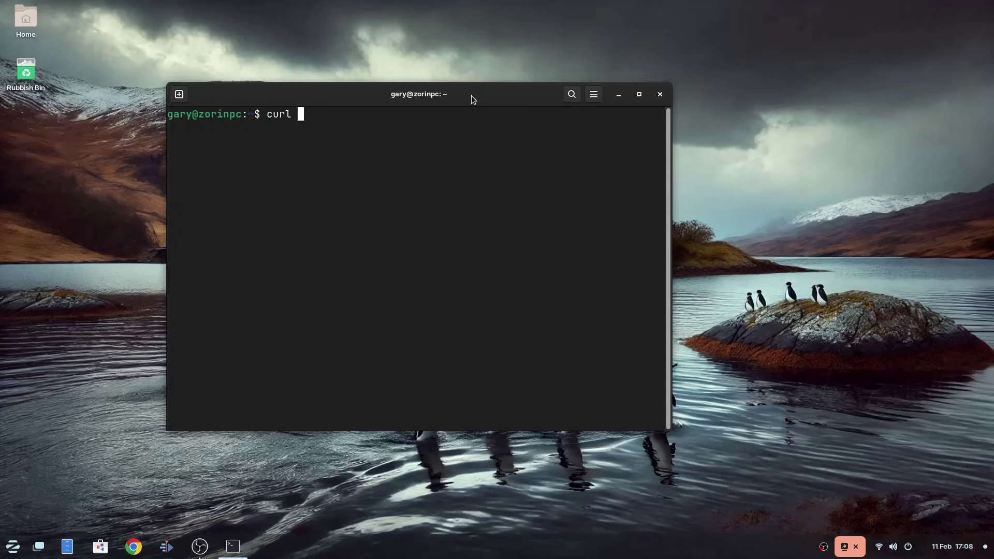
pyautogui.write('https://repo.waydro.id')
pyautogui.write('| sudo bash')
pyautogui.press('Return')
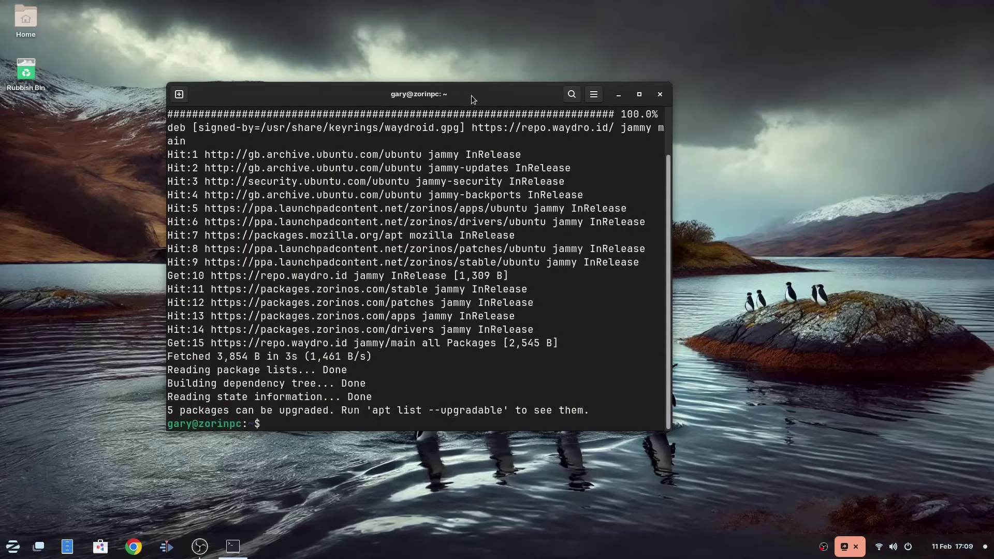
# Install waydroid and enable the waydroid-container service with systemctl enable --now.
pyautogui.write('sudo apt install waydroid')
pyautogui.press('Return')
pyautogui.press('Return')
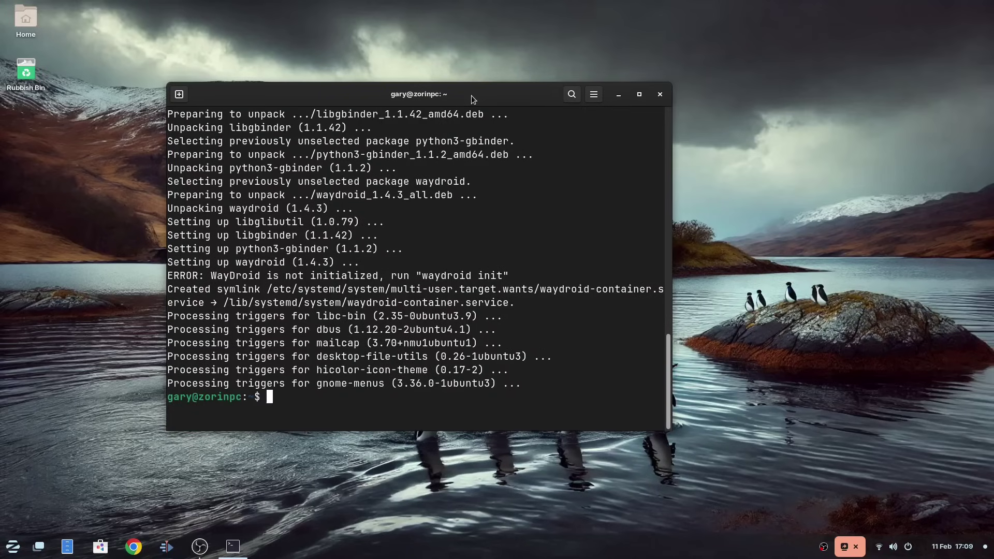
pyautogui.write('sudo systemctl enable --now waydroid-container')
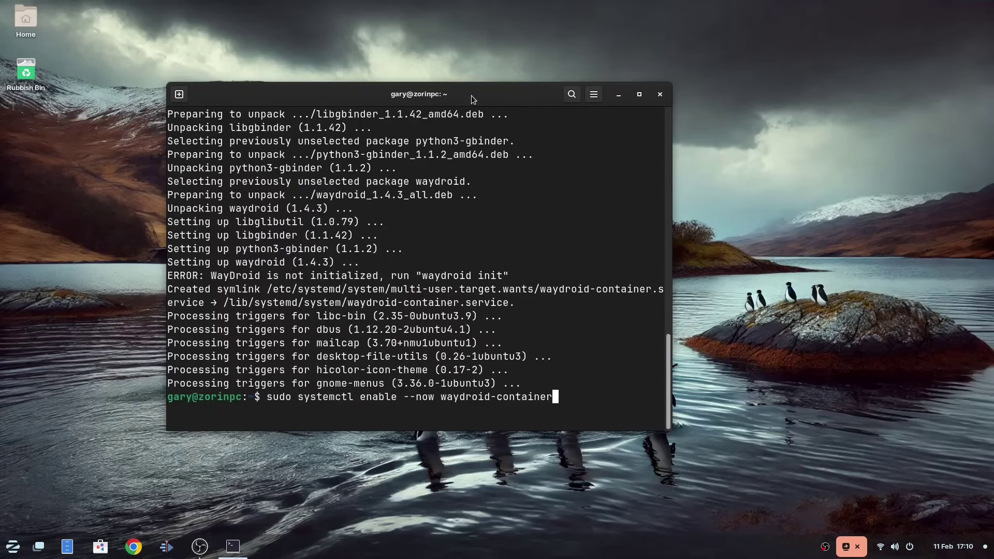
pyautogui.press('Return')
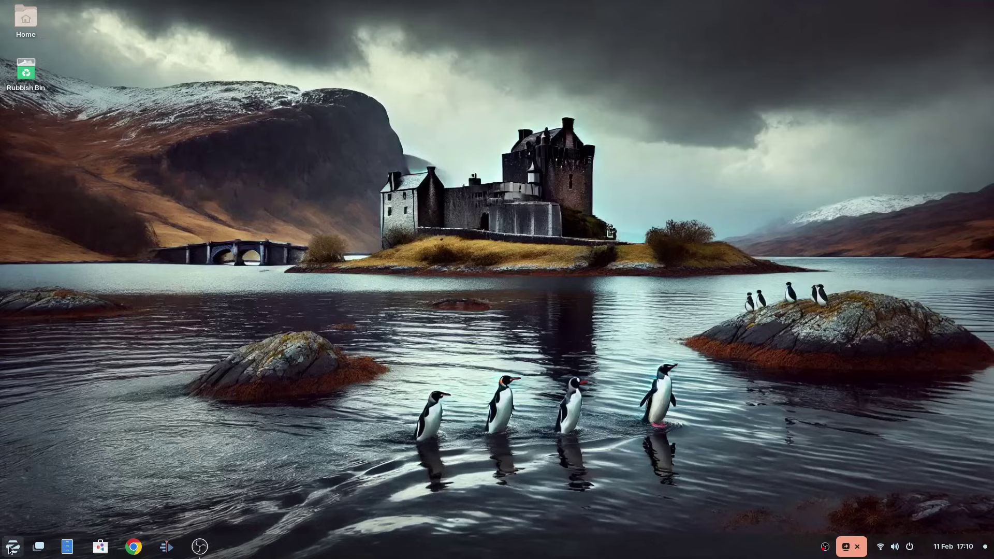
# Launch Waydroid from the Waydroid category of the application launcher.
pyautogui.click(12, 547)
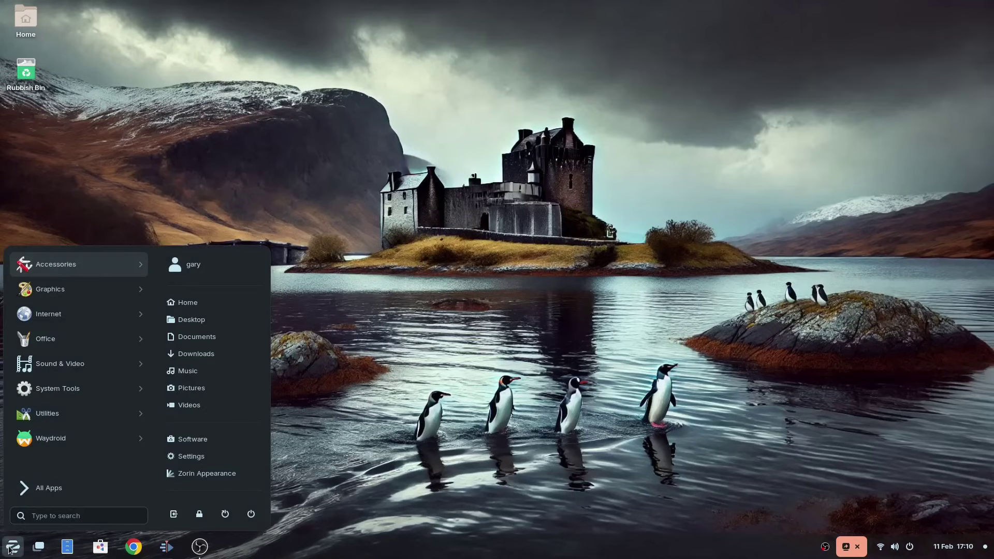
pyautogui.click(39, 434)
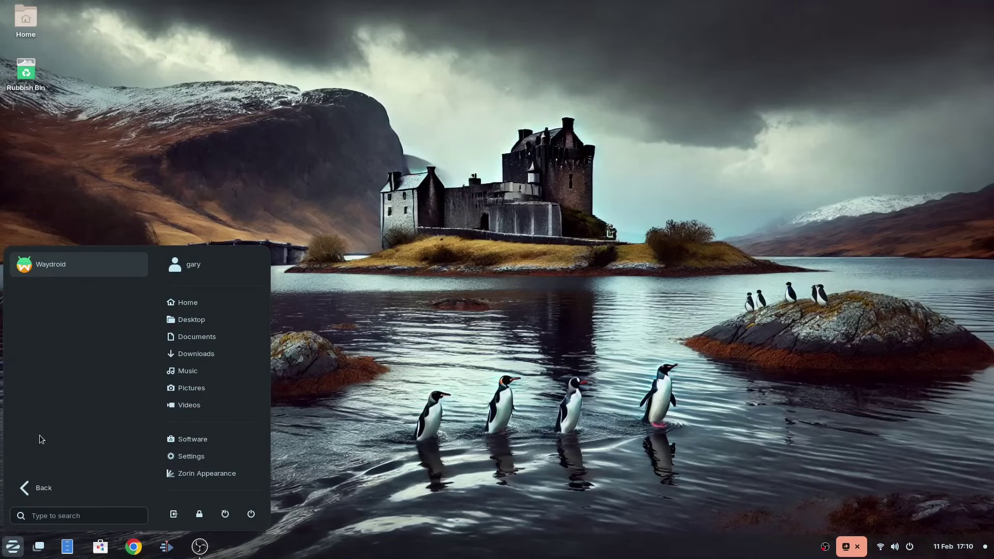
pyautogui.click(71, 268)
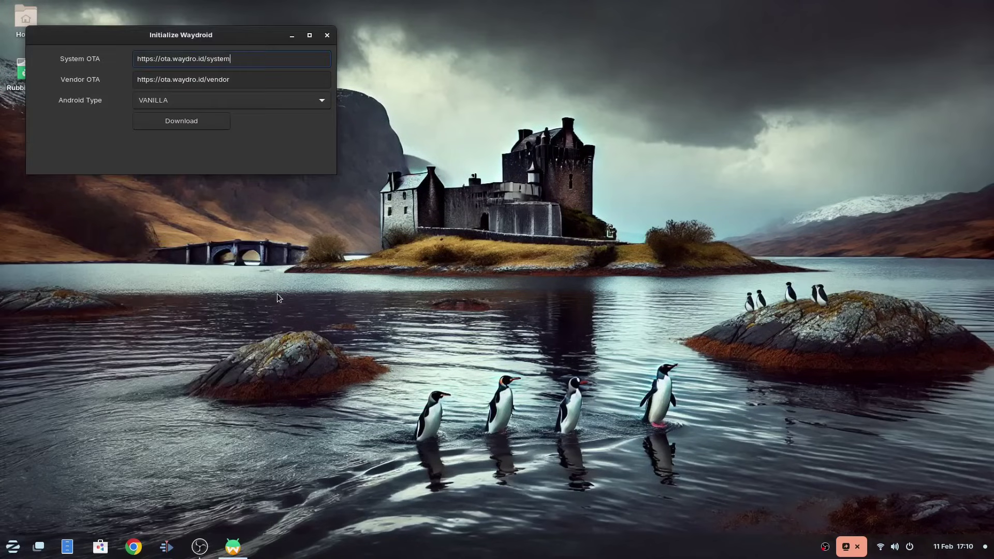
# Choose the GAPPS Android type, download the images, and finish initialisation with Done.
pyautogui.click(320, 103)
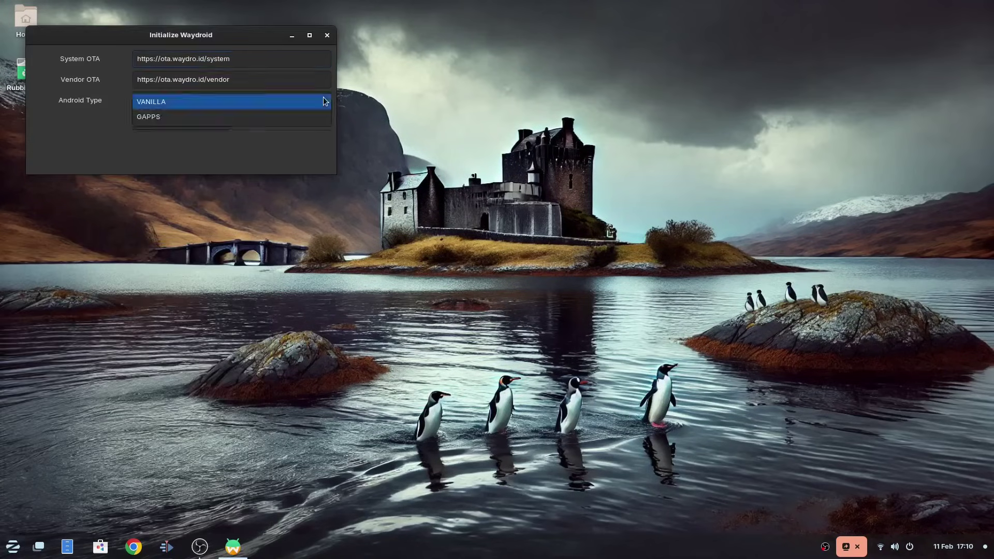
pyautogui.click(300, 118)
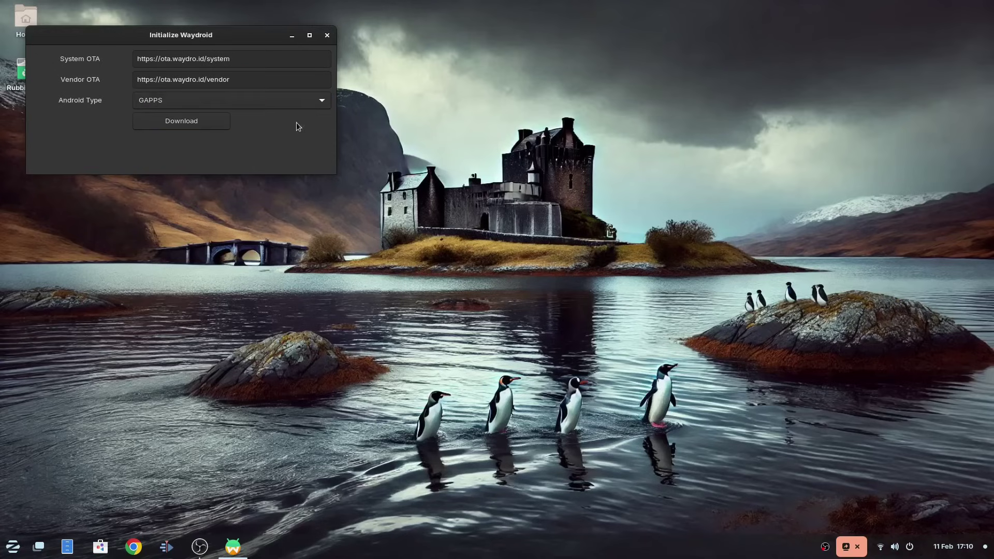
pyautogui.click(209, 121)
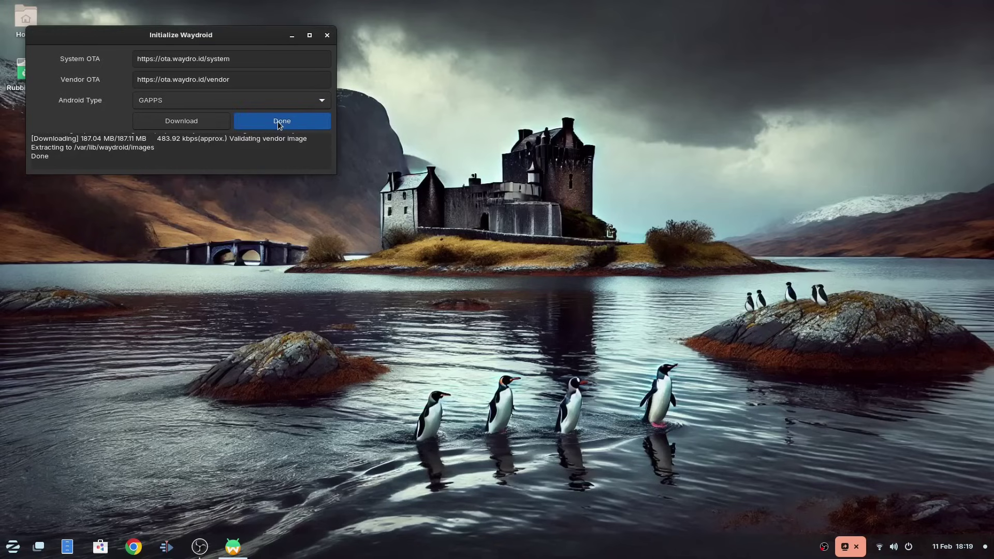
pyautogui.click(278, 121)
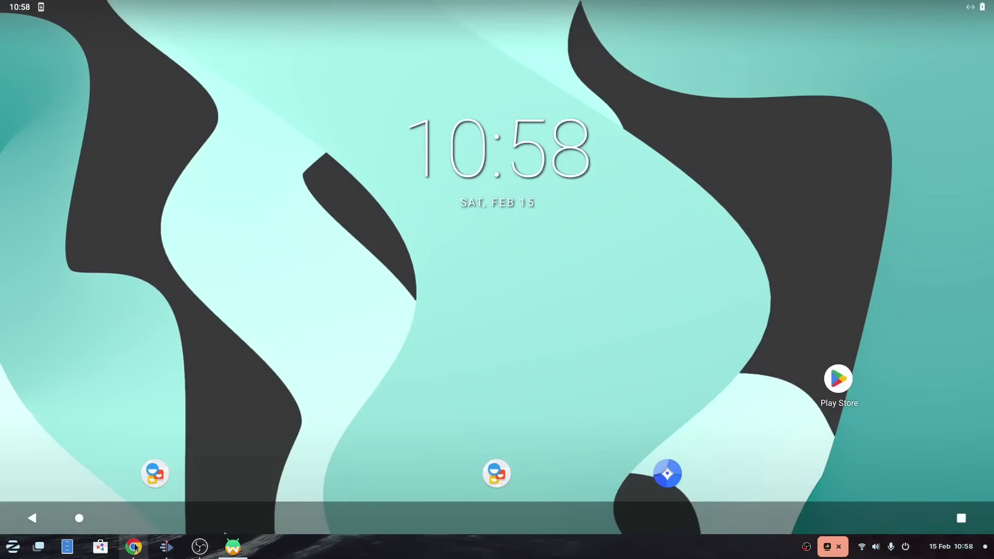
# Bring the device registration page forward, then search 'term' in the Zorin app launcher.
pyautogui.moveTo(134, 548)
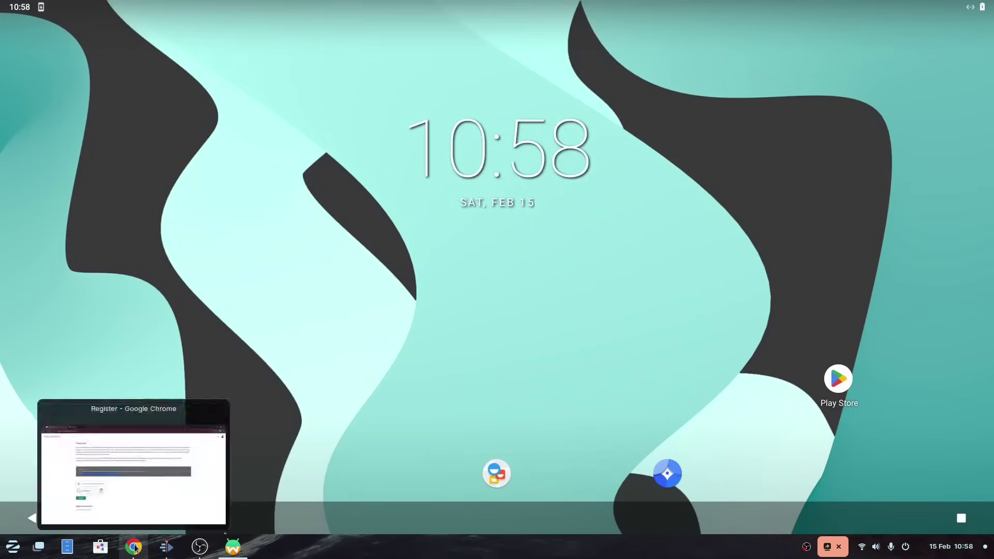
pyautogui.click(134, 466)
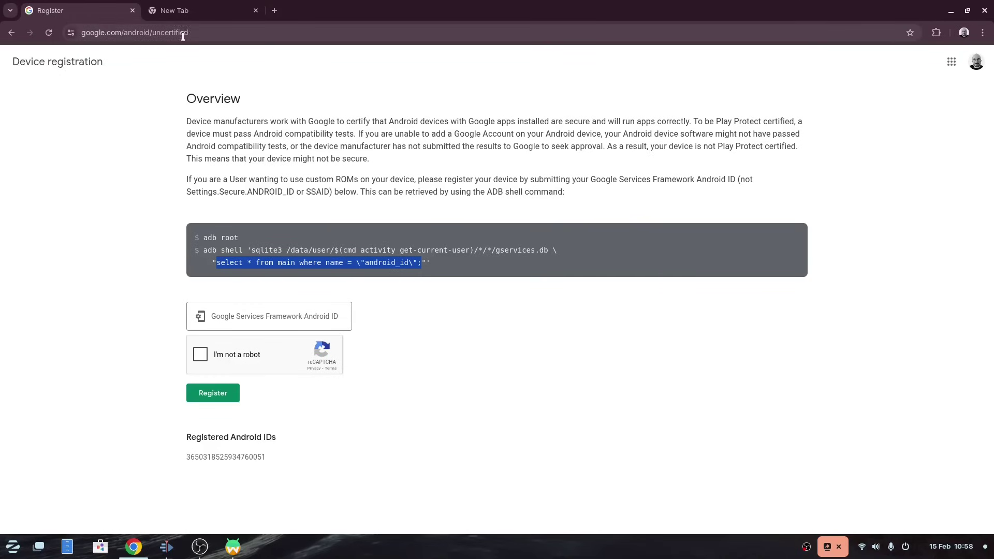
pyautogui.click(11, 548)
pyautogui.write('term')
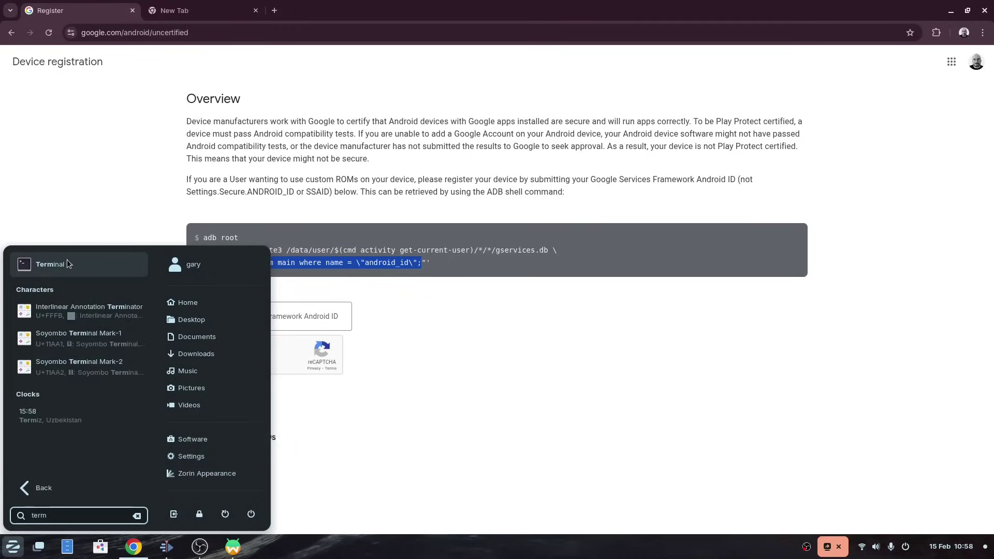
# Open Terminal from the results, enlarge its text, and centre the window.
pyautogui.click(68, 262)
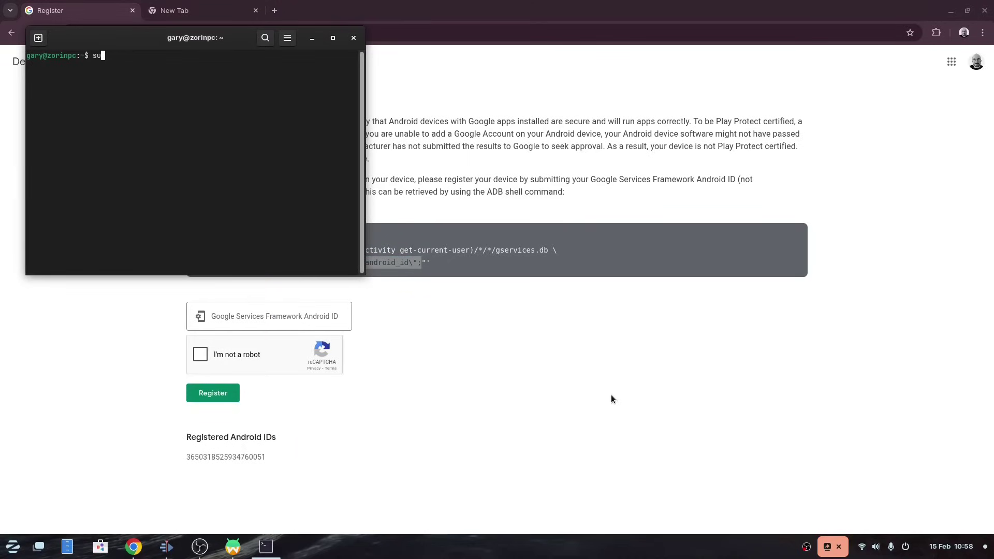
pyautogui.click(288, 39)
pyautogui.click(319, 72)
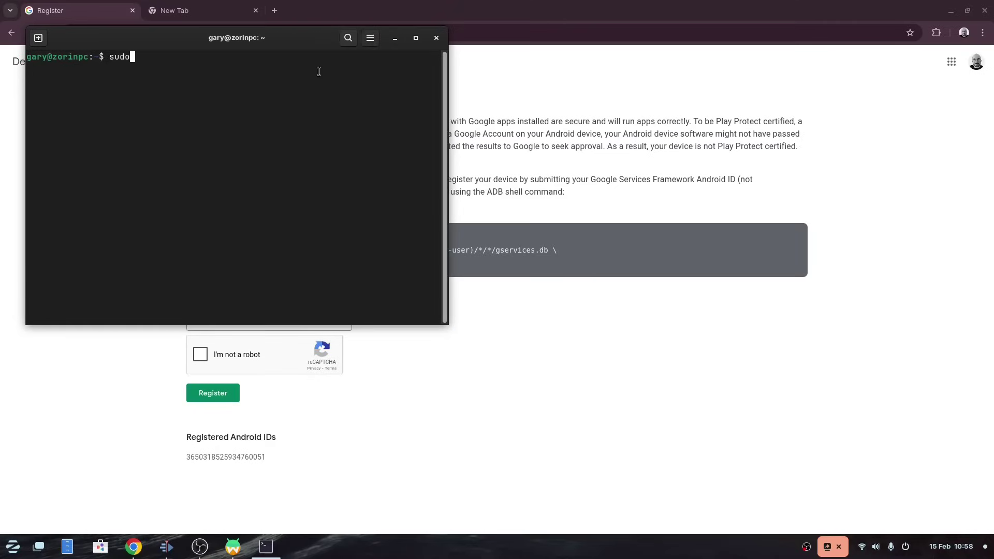
pyautogui.moveTo(265, 36); pyautogui.dragTo(470, 133)
# Enter a root Waydroid shell, retrying the sudo password, then return to the registration page.
pyautogui.write('waydroid shell')
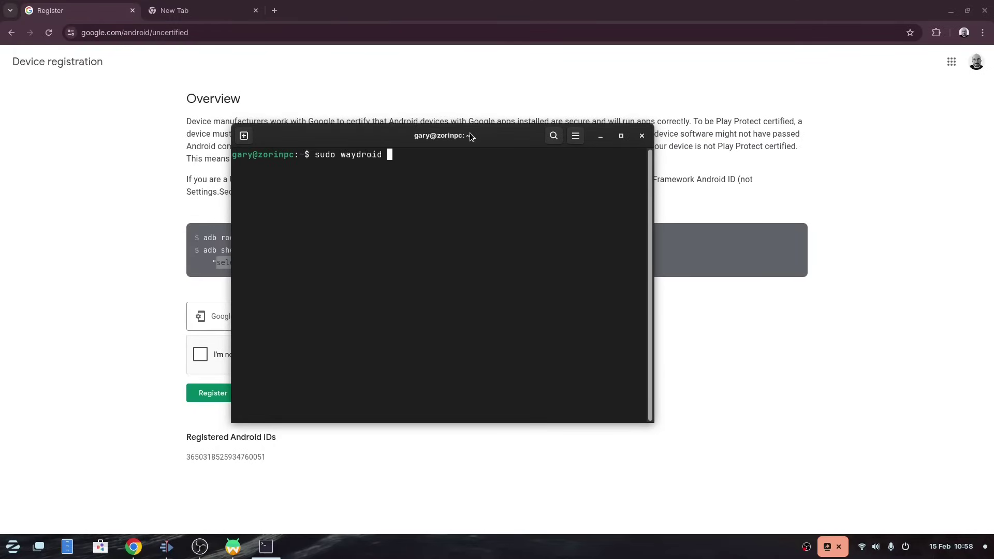
pyautogui.press('Return')
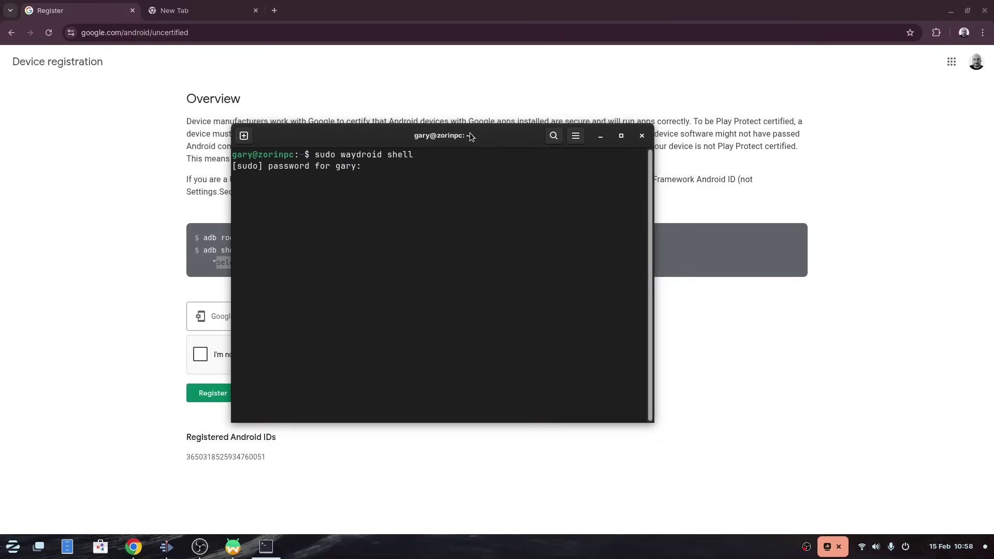
pyautogui.write('**********')
pyautogui.press('Return')
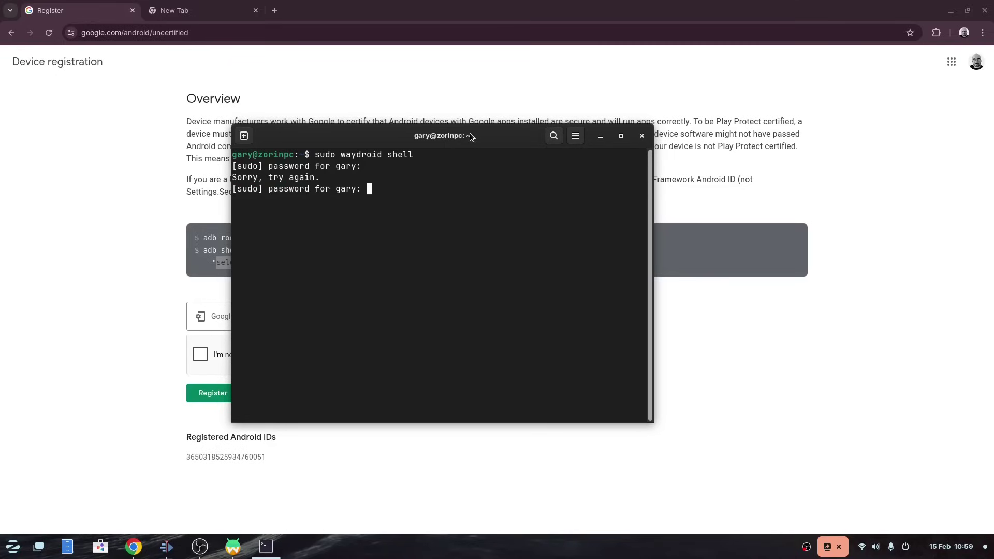
pyautogui.write('**********')
pyautogui.press('Return')
pyautogui.click(737, 347)
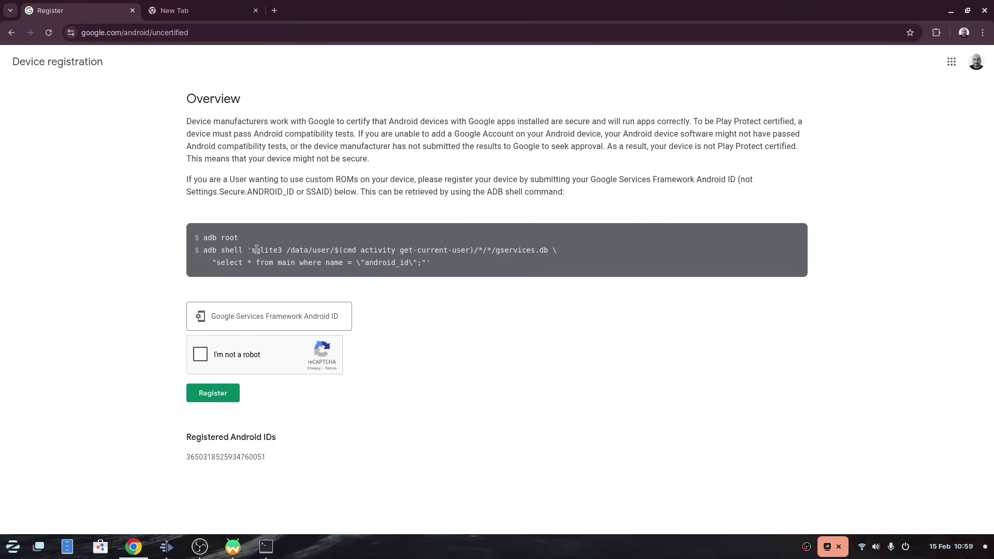
# Copy the sqlite3 gservices.db command from the page and run it in the Waydroid shell.
pyautogui.moveTo(253, 250); pyautogui.dragTo(387, 251)
pyautogui.click(226, 253)
pyautogui.moveTo(253, 250); pyautogui.dragTo(548, 252)
pyautogui.hotkey('ctrl', 'c')
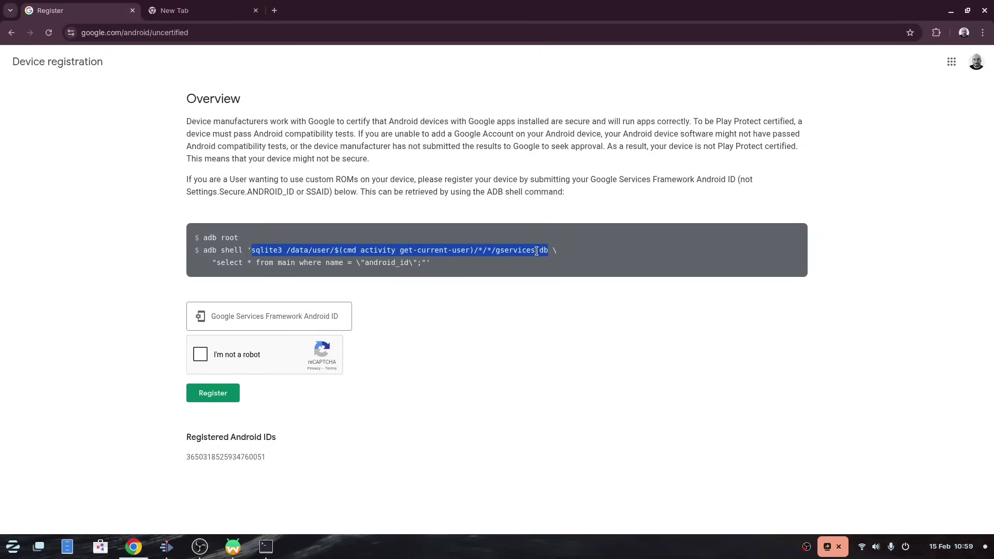
pyautogui.hotkey('alt', 'Tab')
pyautogui.rightClick(349, 219)
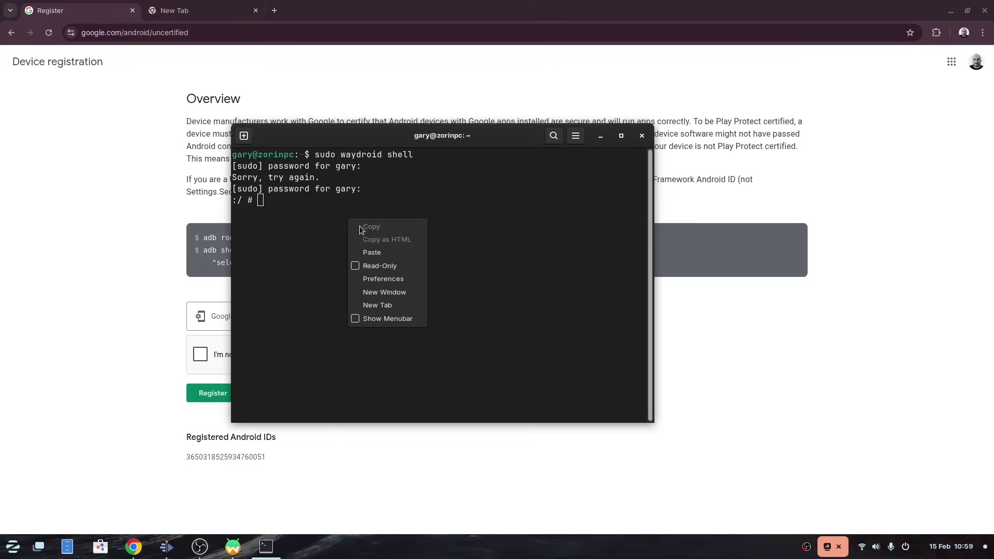
pyautogui.click(372, 252)
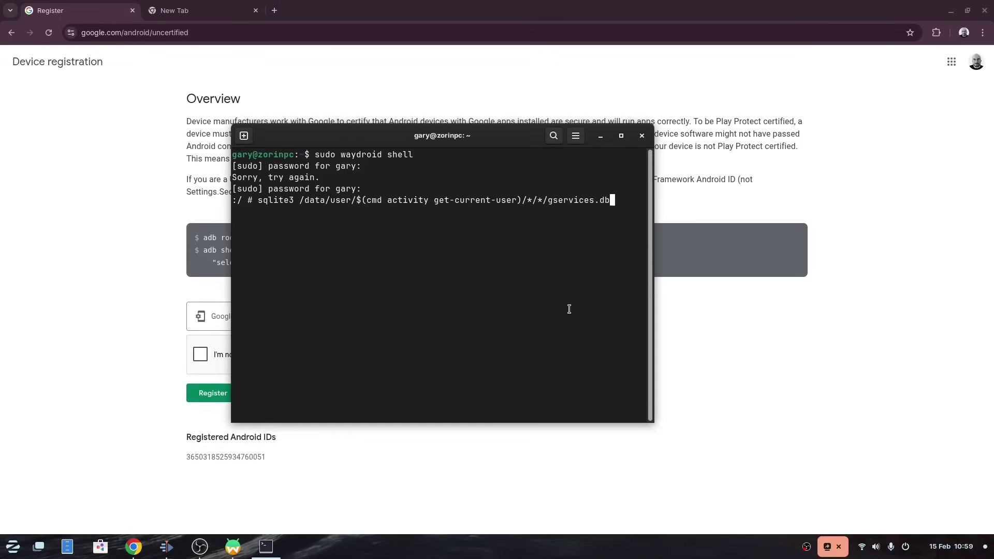
pyautogui.press('Return')
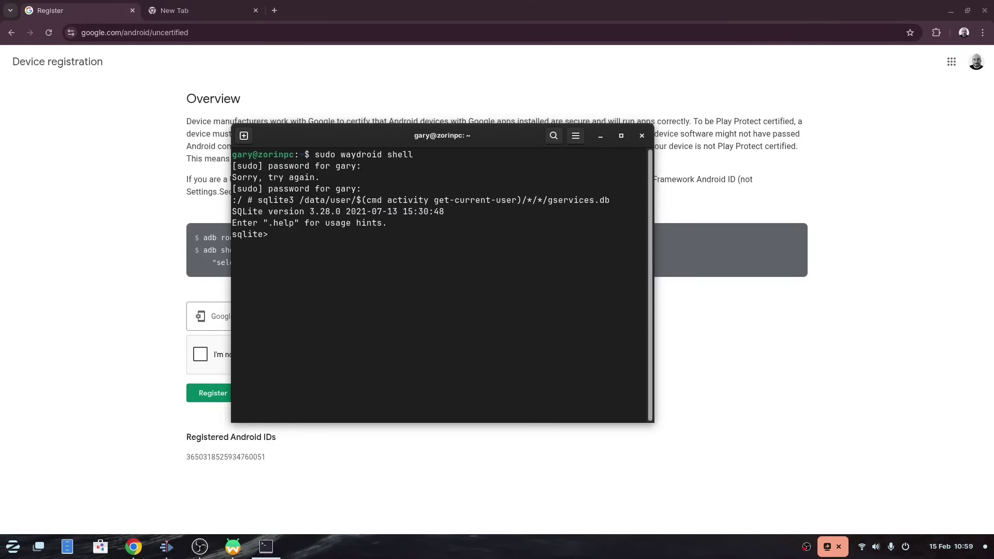
# Copy the android_id select query from the registration page and paste it at the sqlite prompt.
pyautogui.click(821, 345)
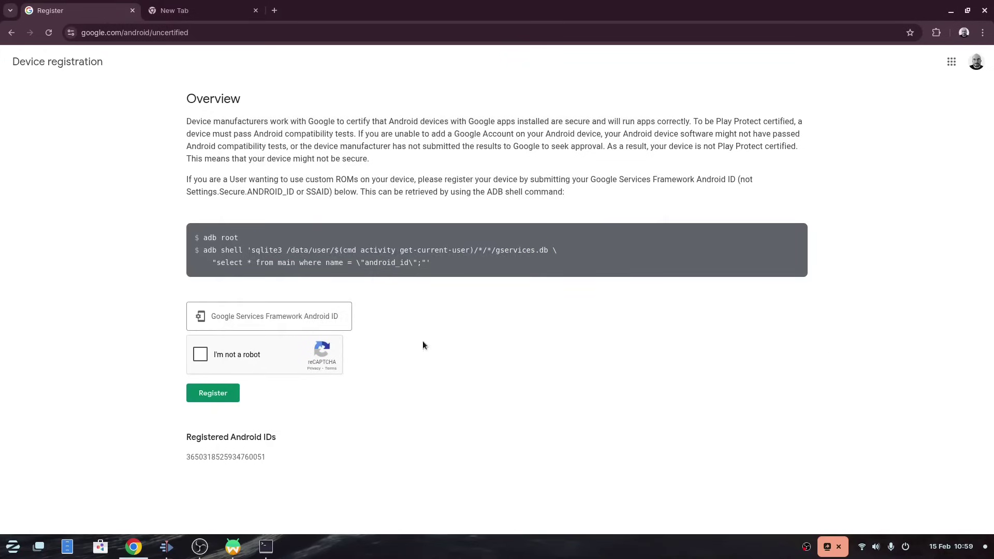
pyautogui.moveTo(218, 264); pyautogui.dragTo(414, 266)
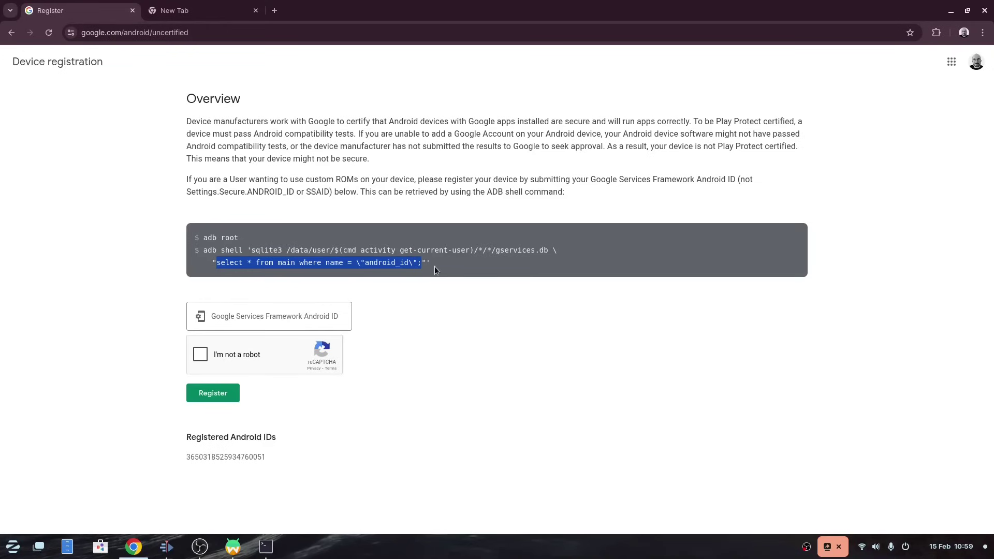
pyautogui.hotkey('alt', 'Tab')
pyautogui.rightClick(361, 252)
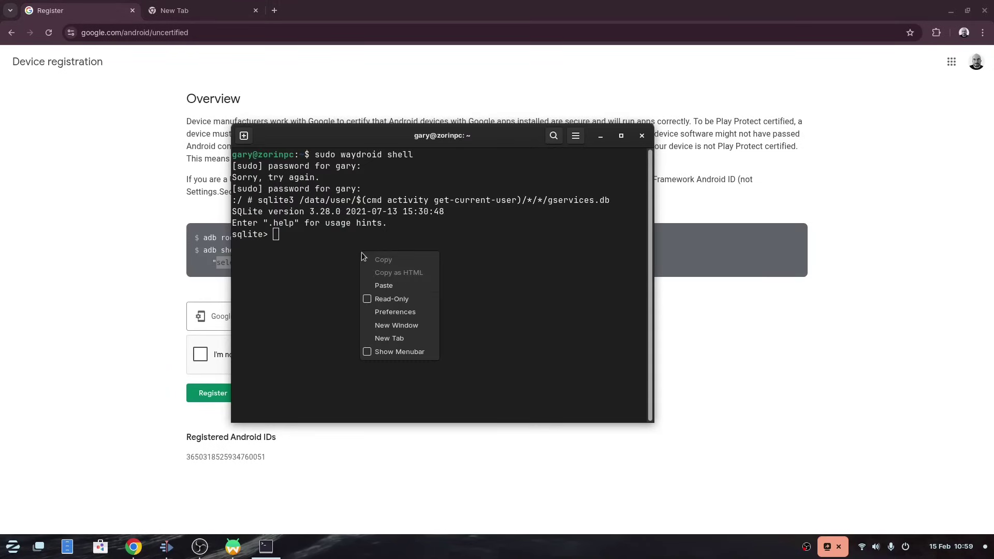
pyautogui.click(399, 284)
# Replace the escaped quotes with "android_id";, run the query, and highlight the returned ID.
pyautogui.press('Left')
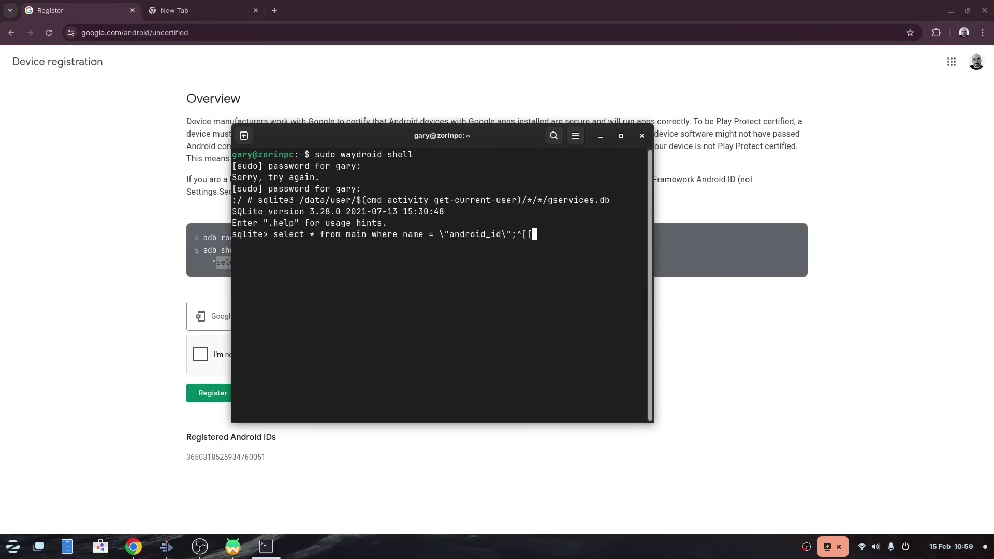
pyautogui.press('BackSpace')
pyautogui.press('BackSpace')
pyautogui.press('BackSpace')
pyautogui.press('BackSpace')
pyautogui.press('BackSpace')
pyautogui.press('BackSpace')
pyautogui.press('BackSpace')
pyautogui.press('BackSpace')
pyautogui.press('BackSpace')
pyautogui.press('BackSpace')
pyautogui.press('BackSpace')
pyautogui.press('BackSpace')
pyautogui.press('BackSpace')
pyautogui.press('BackSpace')
pyautogui.press('BackSpace')
pyautogui.press('BackSpace')
pyautogui.press('BackSpace')
pyautogui.press('BackSpace')
pyautogui.write('"andori')
pyautogui.press('BackSpace')
pyautogui.press('BackSpace')
pyautogui.press('BackSpace')
pyautogui.write('roid_id";')
pyautogui.press('Return')
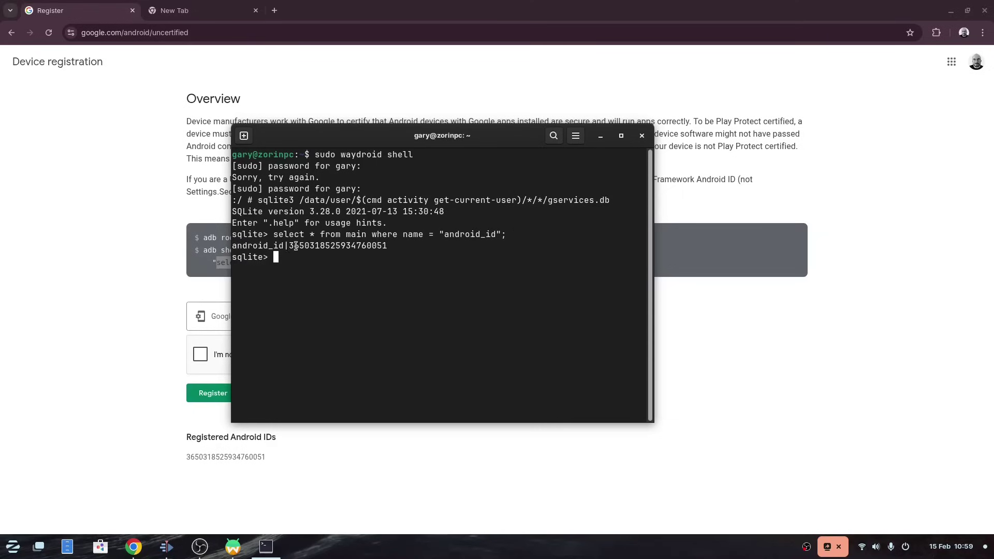
pyautogui.moveTo(289, 245); pyautogui.dragTo(387, 249)
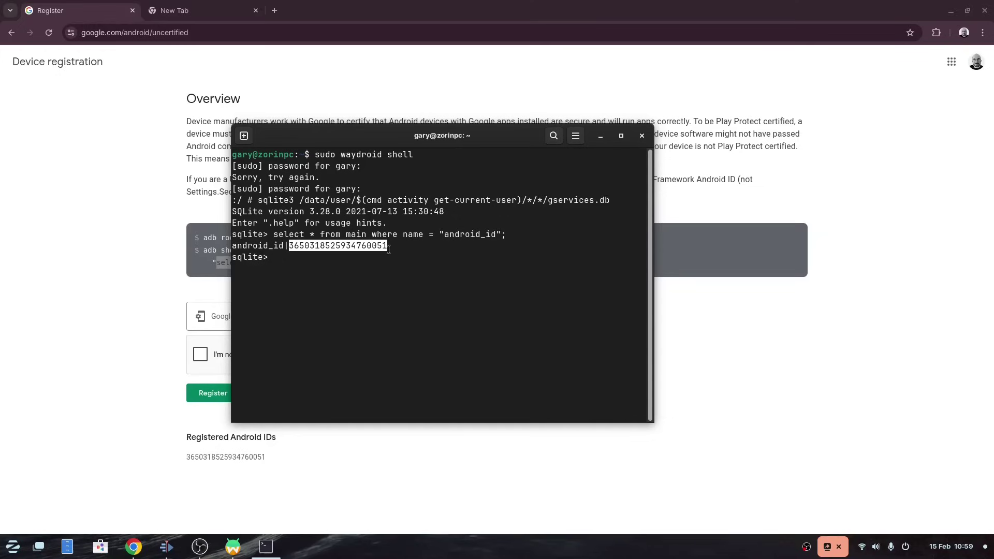
# Copy the printed android_id into the page's Android ID field and tick the reCAPTCHA box.
pyautogui.hotkey('ctrl', 'c')
pyautogui.rightClick(357, 246)
pyautogui.click(382, 269)
pyautogui.click(205, 318)
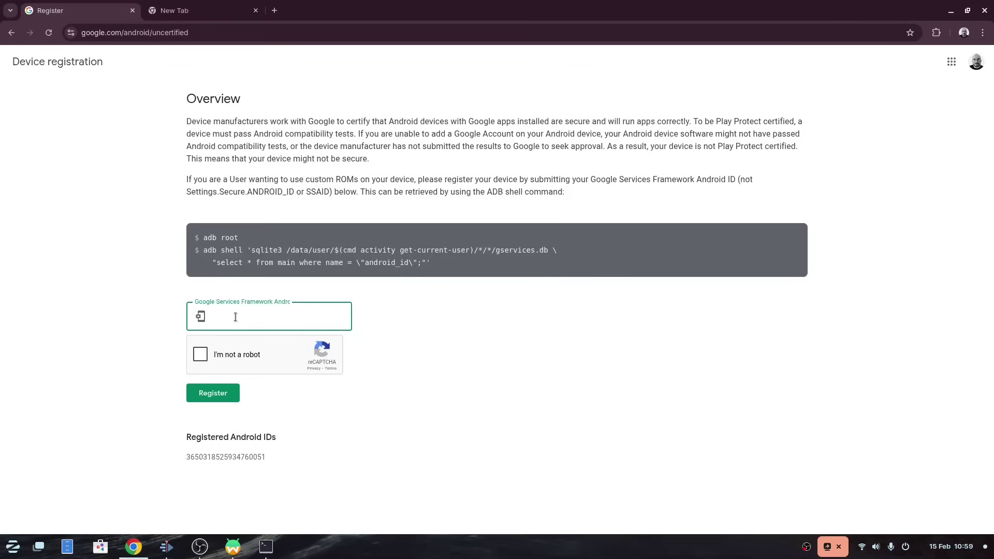
pyautogui.hotkey('ctrl', 'v')
pyautogui.click(202, 355)
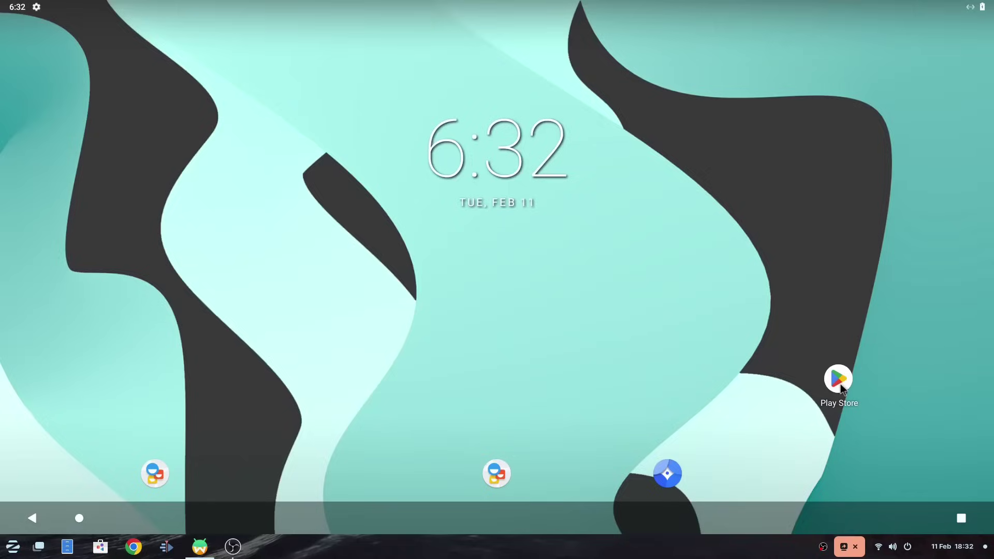
# Open the Play Store, start Google sign-in, and begin entering the account e-mail.
pyautogui.click(839, 382)
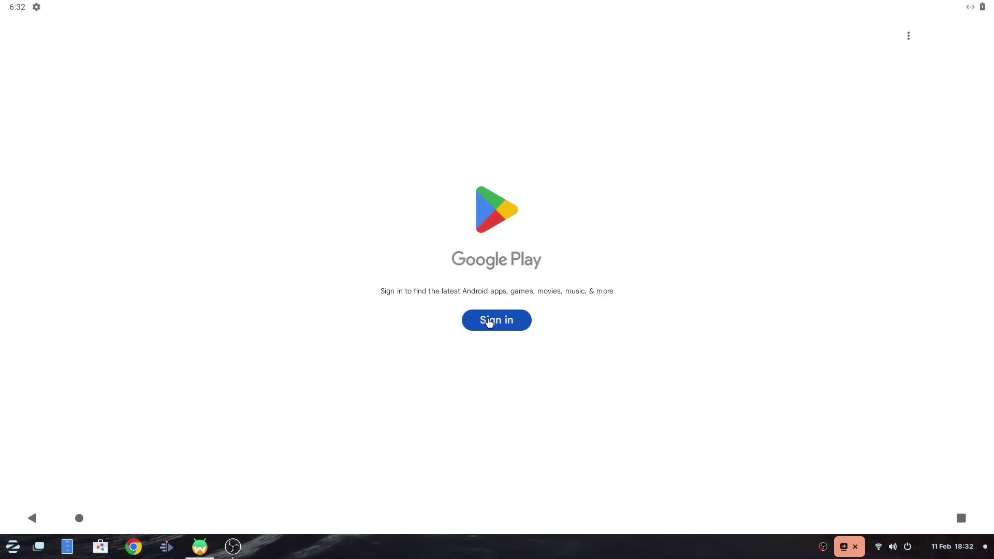
pyautogui.click(489, 321)
pyautogui.write('evr')
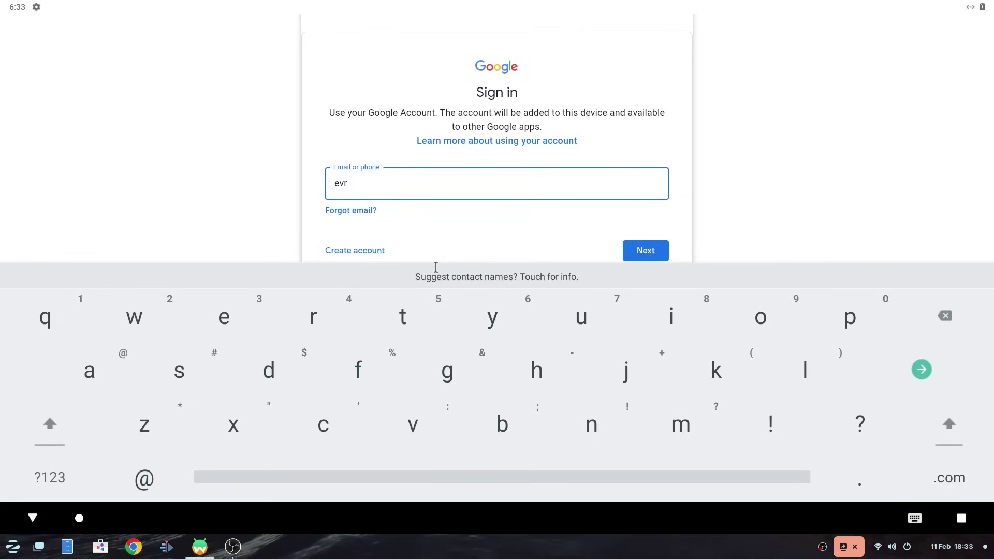
pyautogui.write('yda')
pyautogui.press('BackSpace')
pyautogui.press('BackSpace')
pyautogui.press('BackSpace')
pyautogui.press('BackSpace')
pyautogui.press('BackSpace')
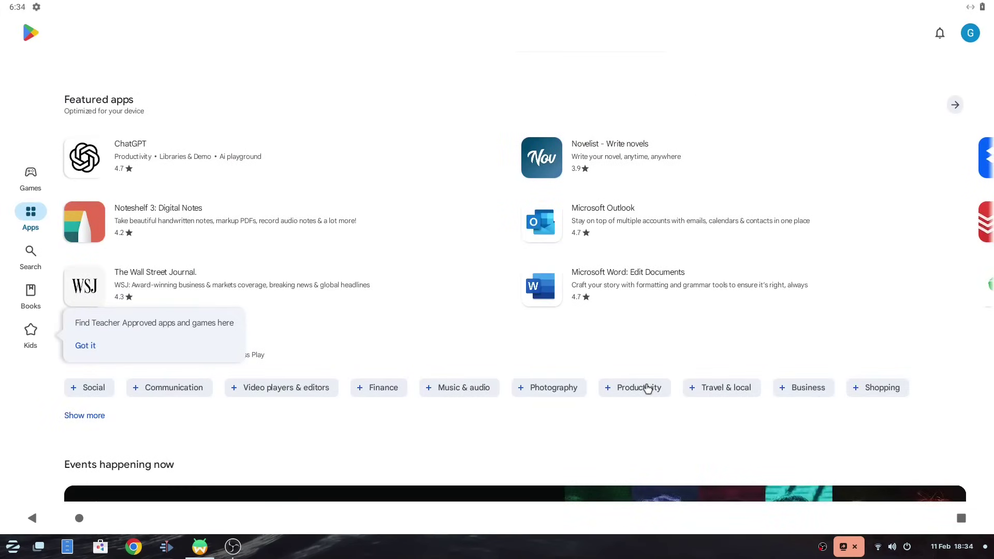
# Scroll the Play Store Apps page to view the Welcome Back banner and Suggested for you apps.
pyautogui.scroll(6, 647, 388)
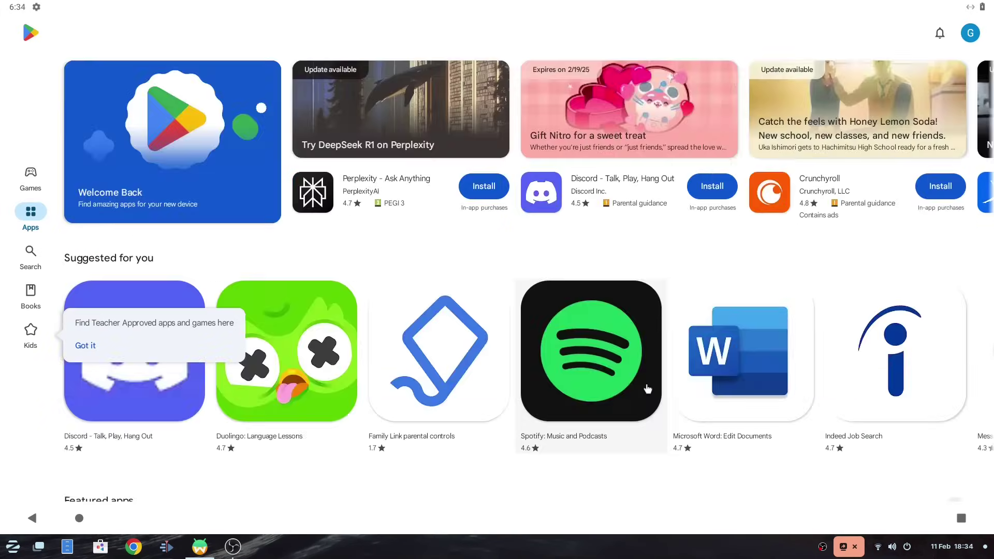